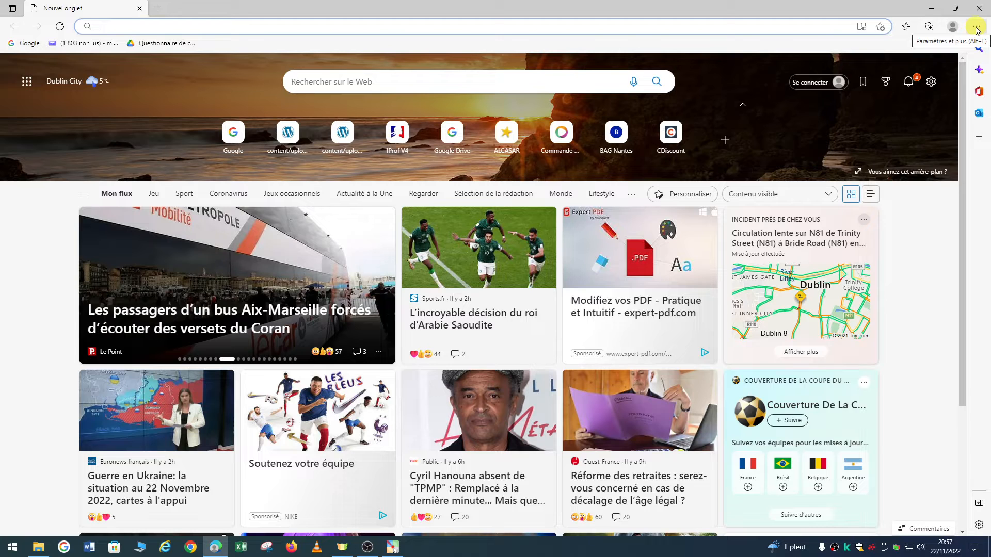
# Open the browsing history and reopen the tutorial "Comprendre les formats de fichiers" from the 12 September 2022 entries
pyautogui.click(976, 27)
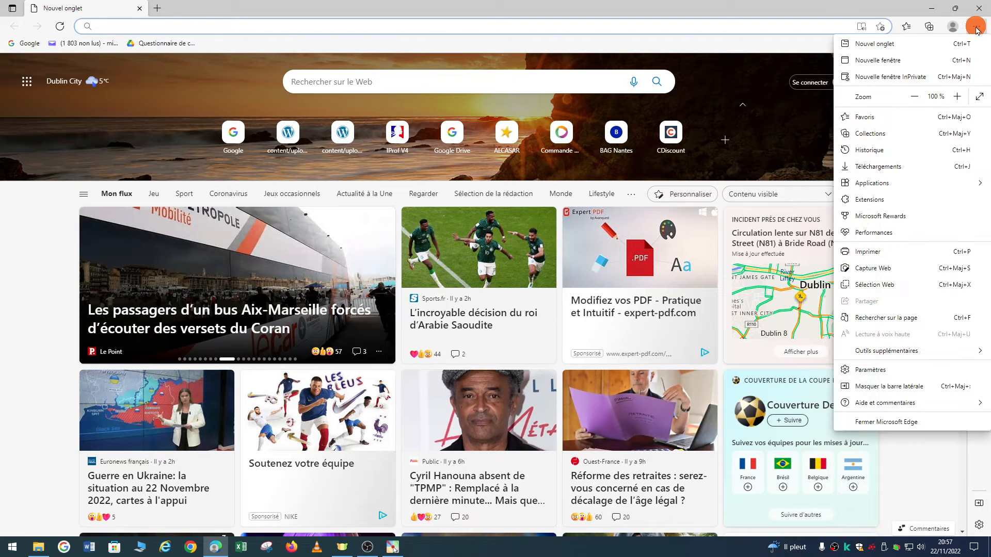
pyautogui.click(861, 153)
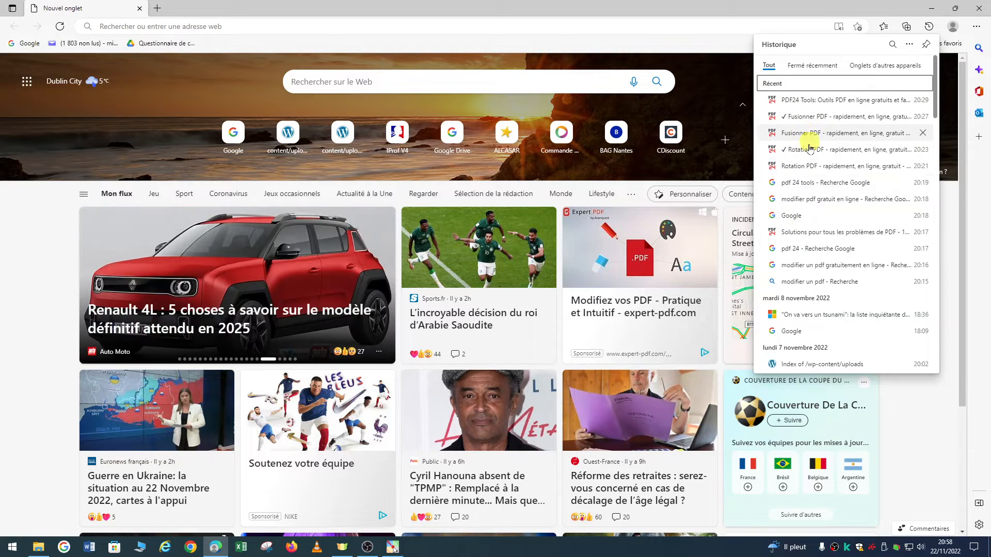
pyautogui.scroll(-2, 806, 186)
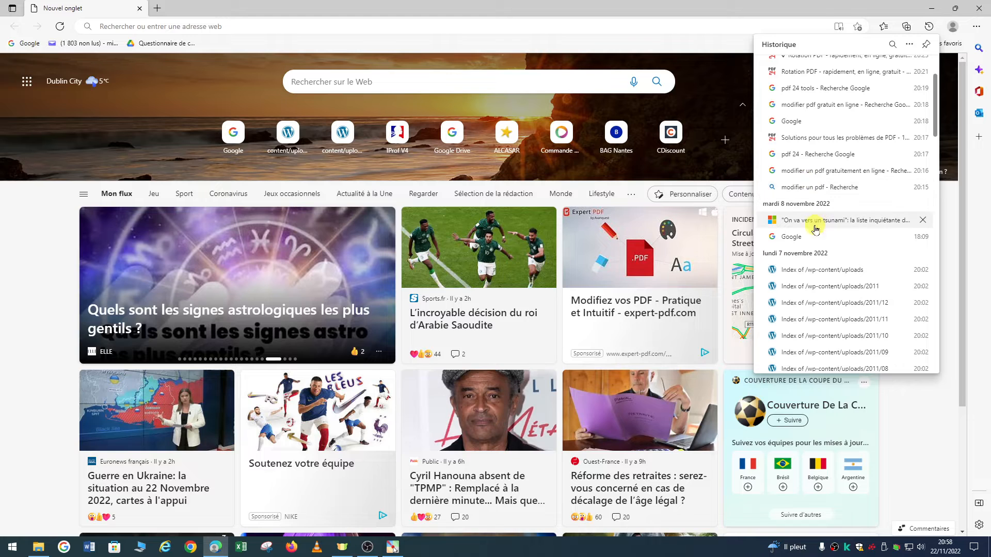
pyautogui.scroll(-1, 777, 224)
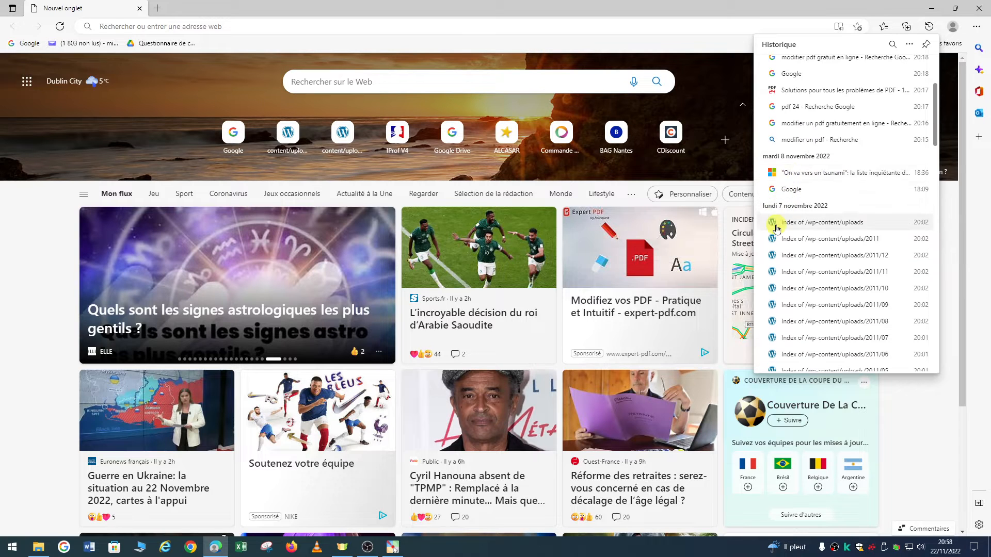
pyautogui.scroll(-1, 801, 223)
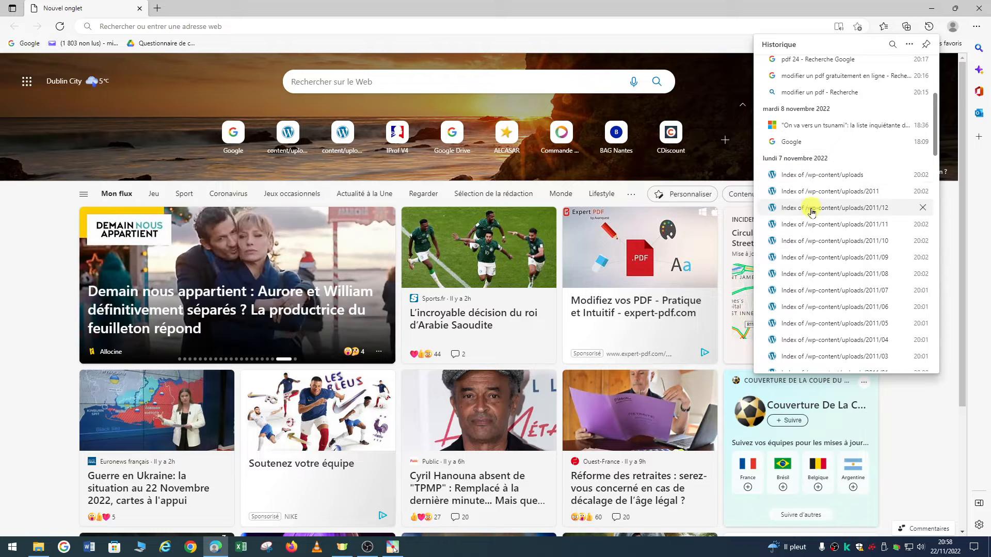
pyautogui.scroll(-3, 811, 209)
pyautogui.scroll(-2, 811, 210)
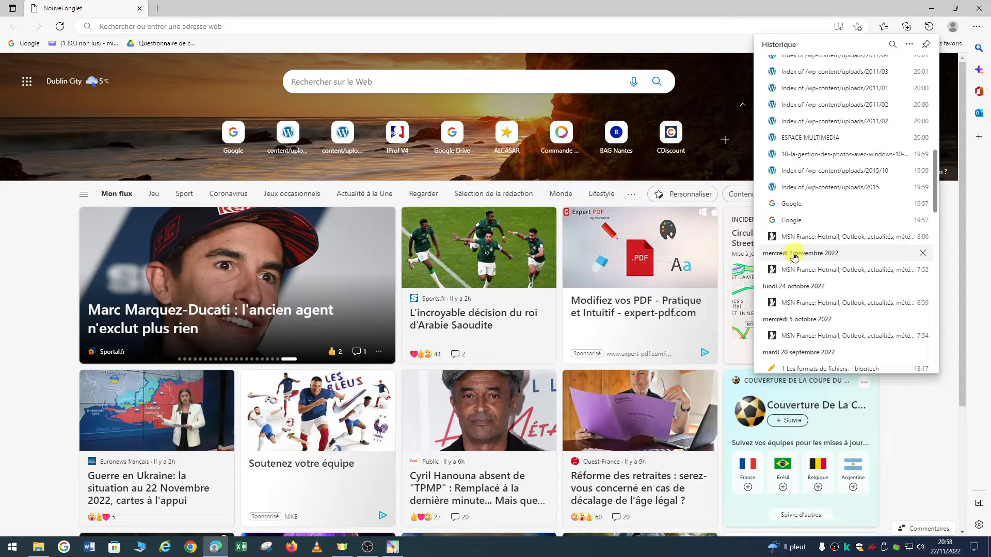
pyautogui.scroll(-1, 824, 273)
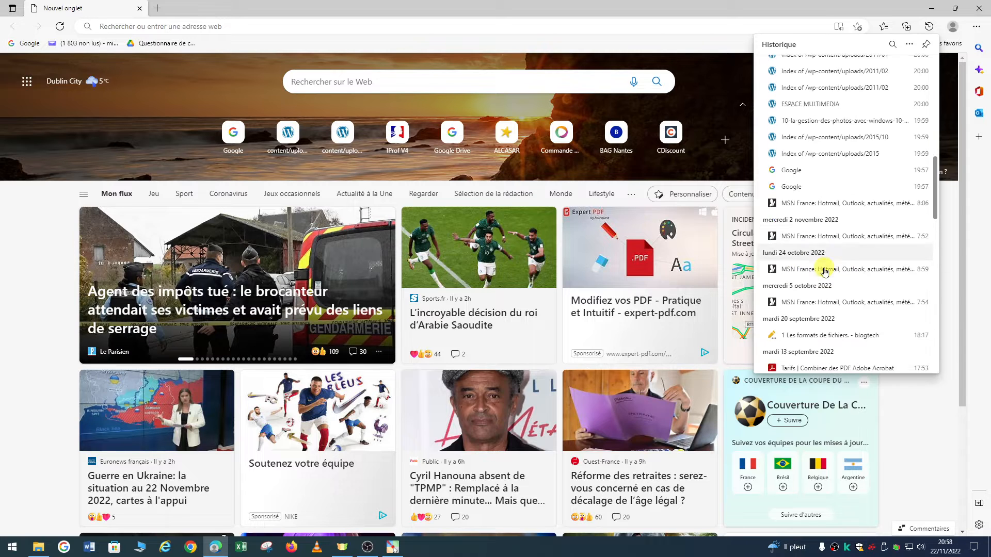
pyautogui.scroll(-2, 822, 266)
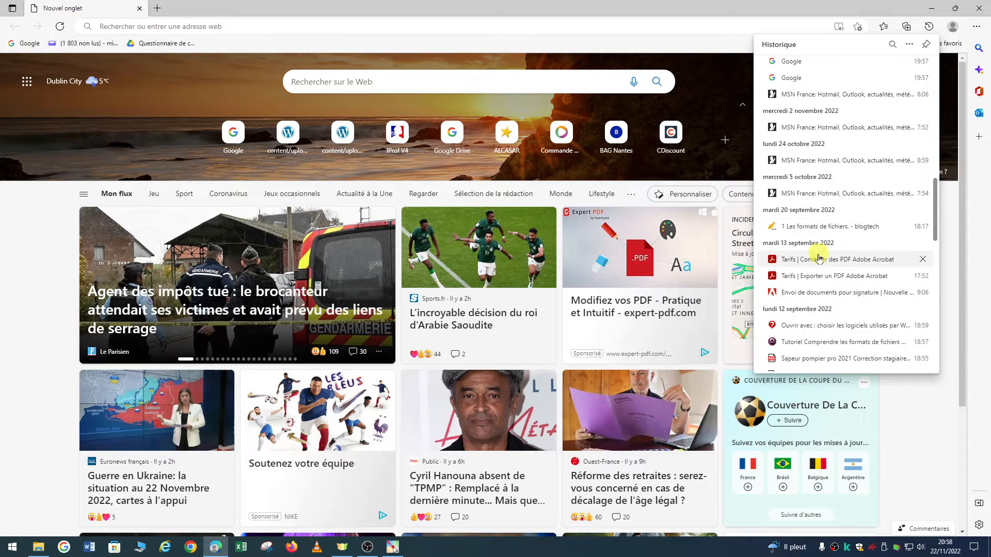
pyautogui.scroll(-1, 820, 260)
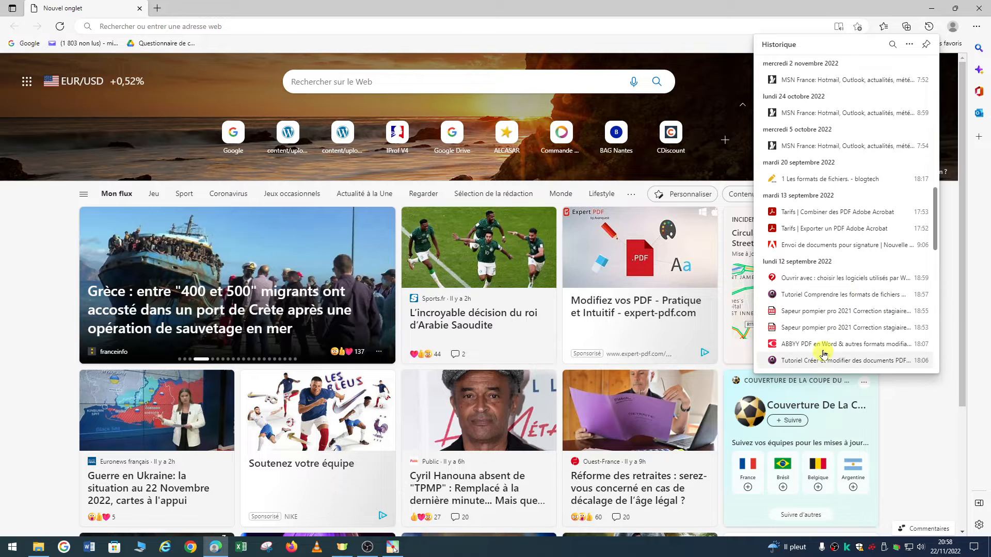
pyautogui.click(828, 295)
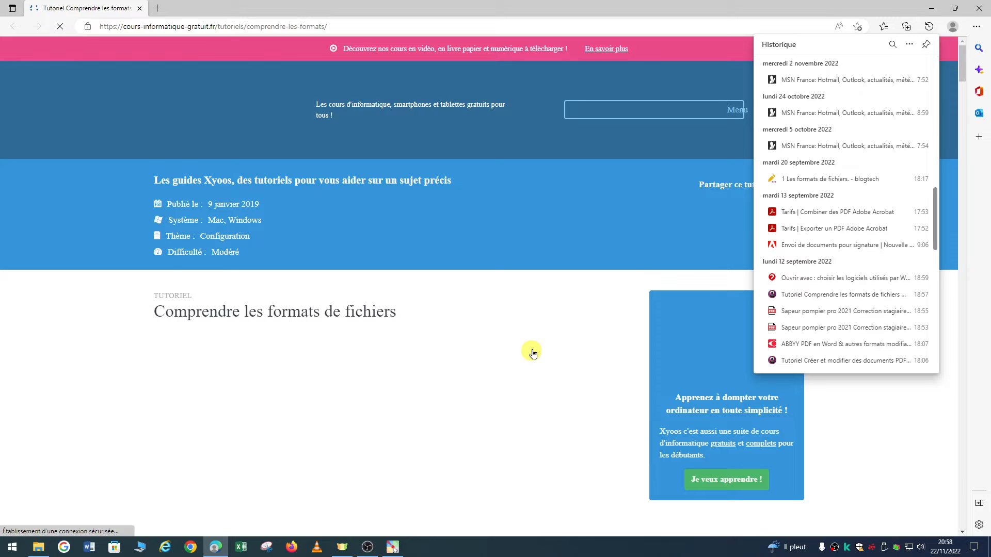
# Skim the tutorial's section on what formats are and look through the older dated entries in the history list
pyautogui.scroll(-3, 305, 376)
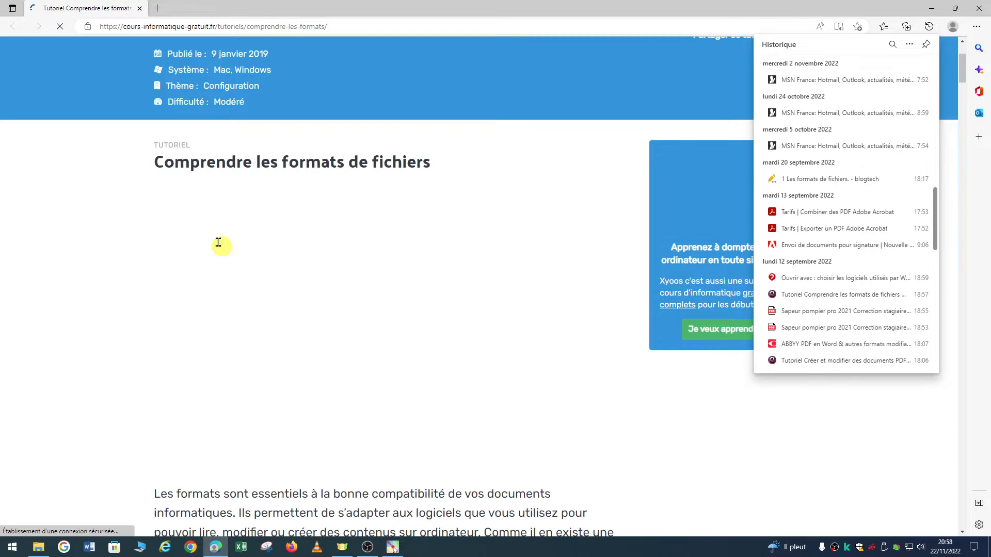
pyautogui.scroll(-8, 376, 258)
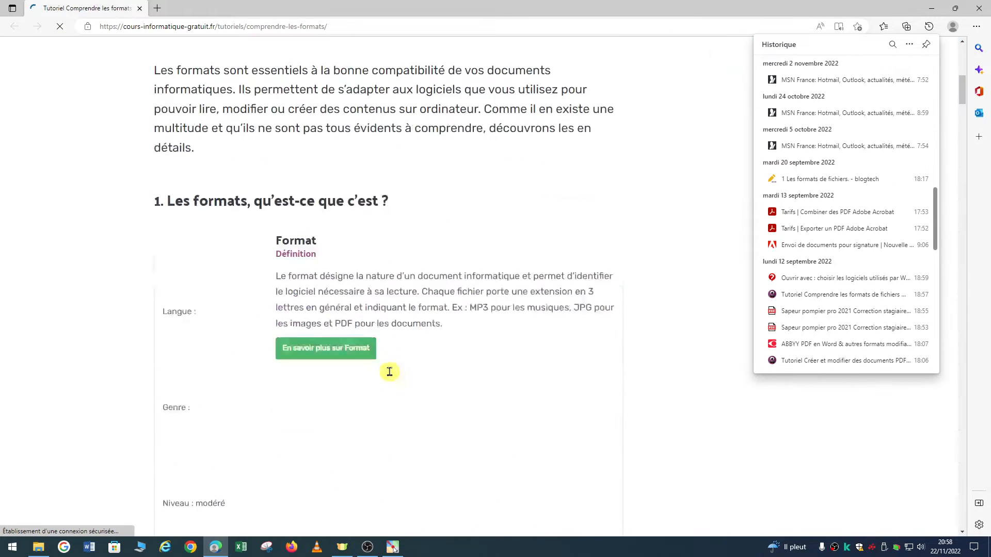
pyautogui.scroll(-3, 382, 374)
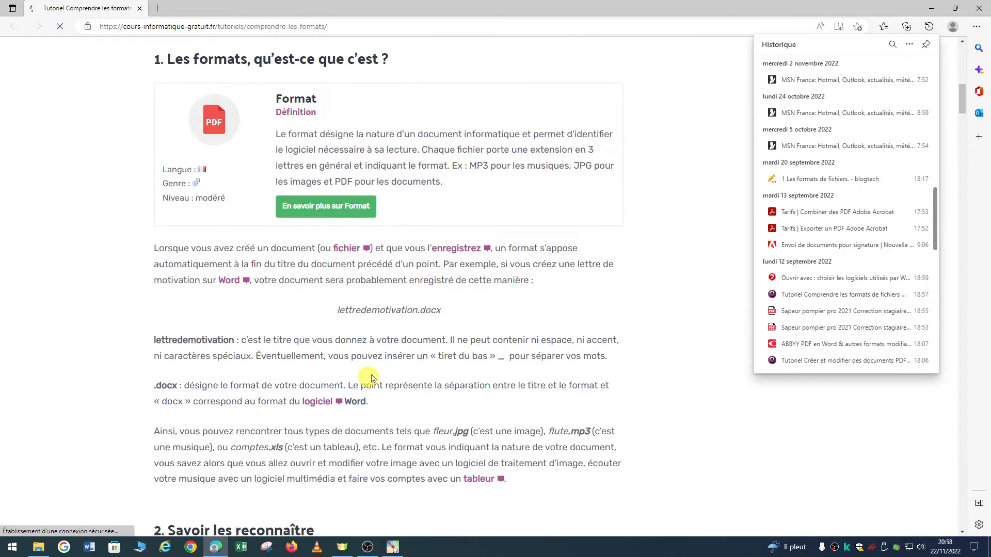
pyautogui.scroll(2, 866, 242)
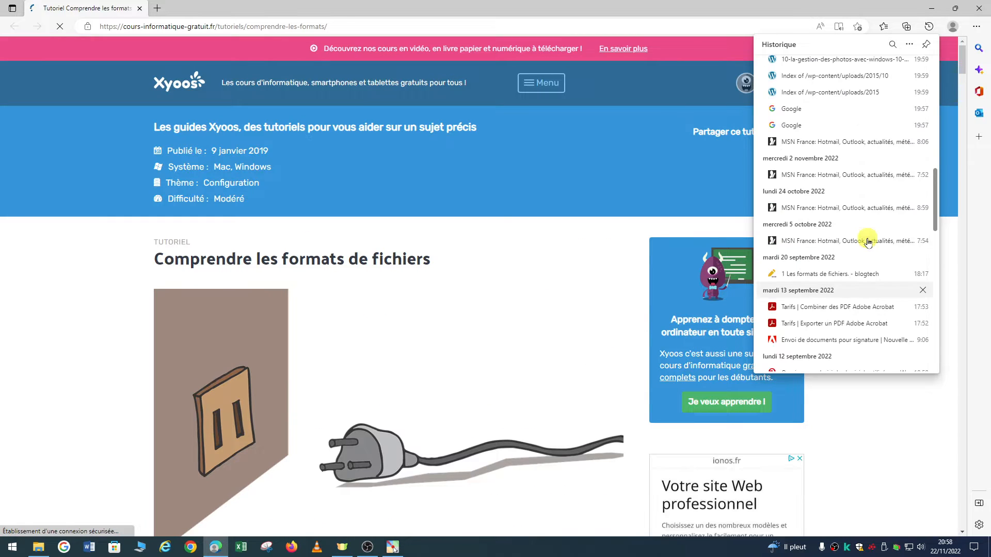
pyautogui.scroll(6, 866, 242)
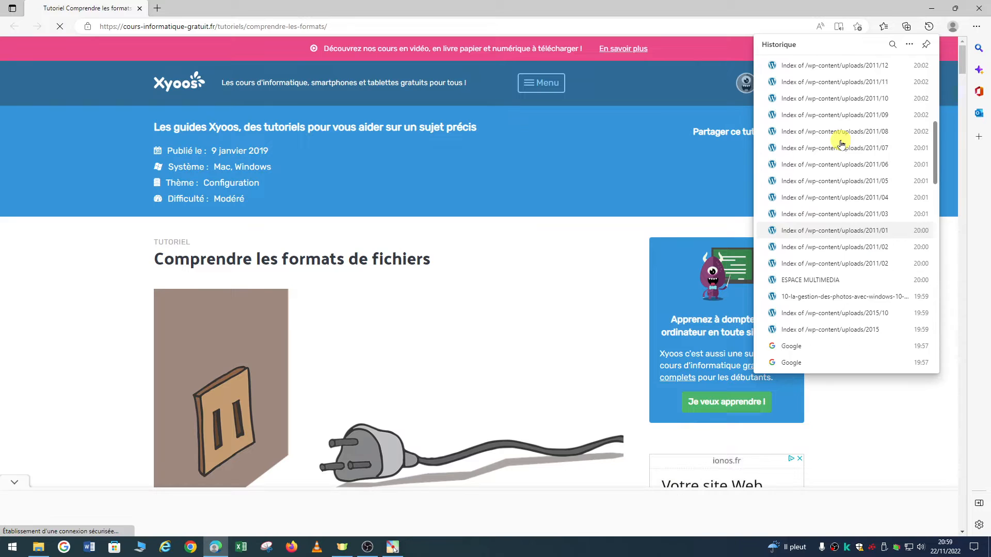
pyautogui.scroll(-10, 861, 165)
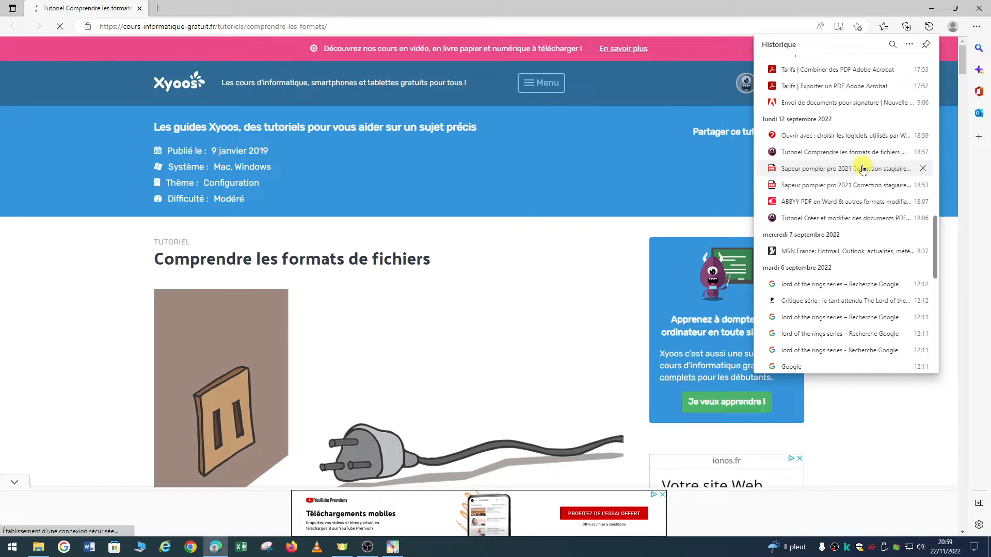
pyautogui.scroll(6, 862, 168)
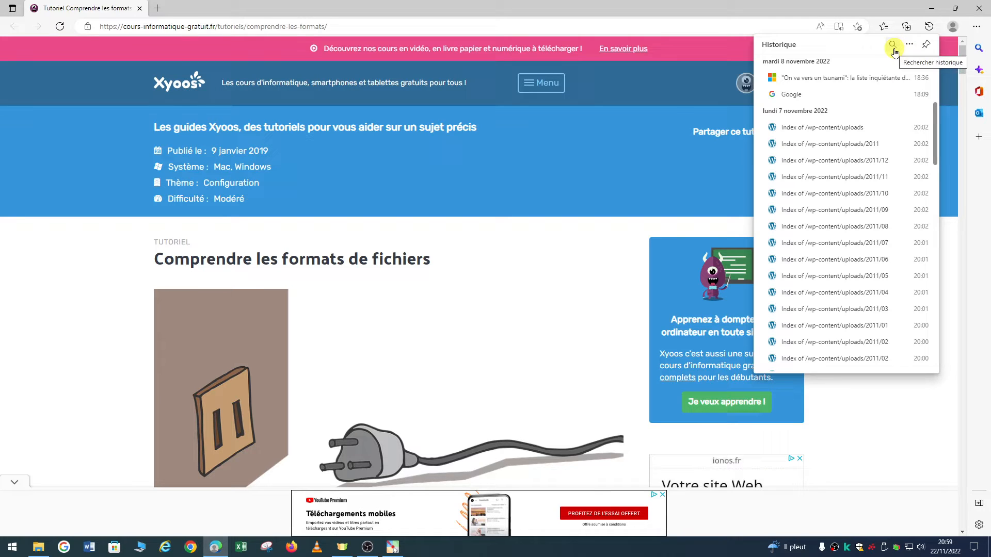
# Open the full history page and look over its most recent entries
pyautogui.click(908, 45)
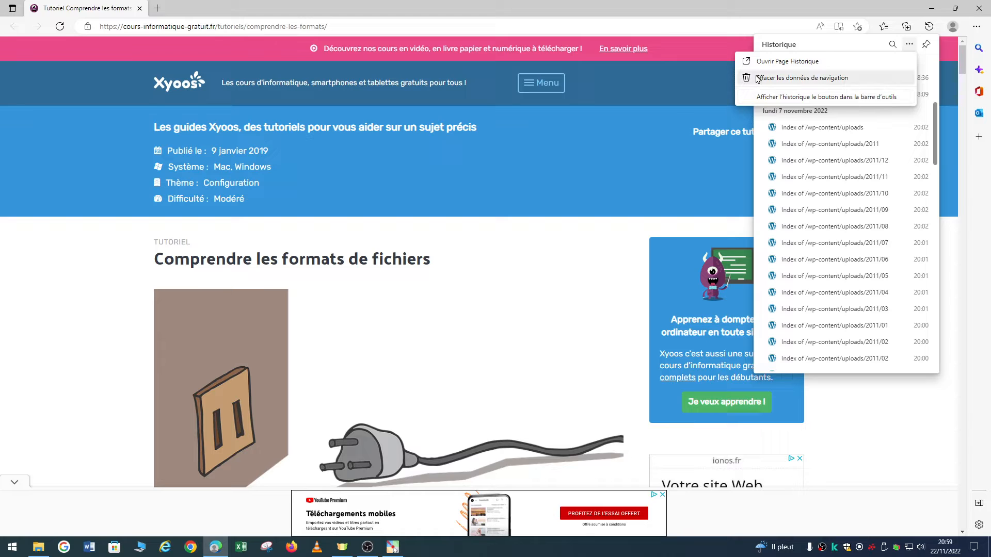
pyautogui.click(791, 63)
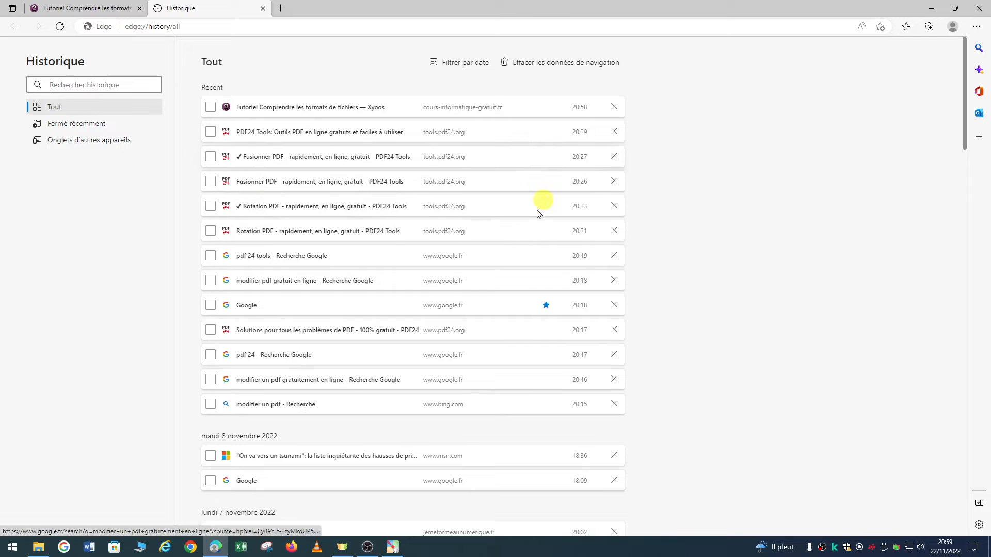
pyautogui.scroll(-3, 440, 307)
pyautogui.scroll(3, 467, 206)
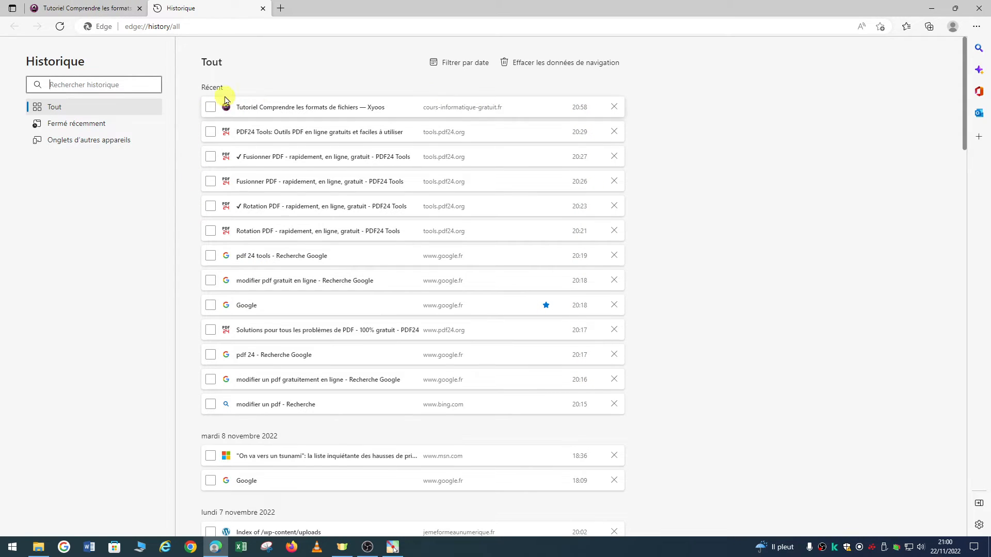
# Delete the entry "Index of /wp-content/uploads/2011/09" dated 7 November 2022 from the history and confirm the removal
pyautogui.scroll(-4, 217, 103)
pyautogui.scroll(-10, 288, 217)
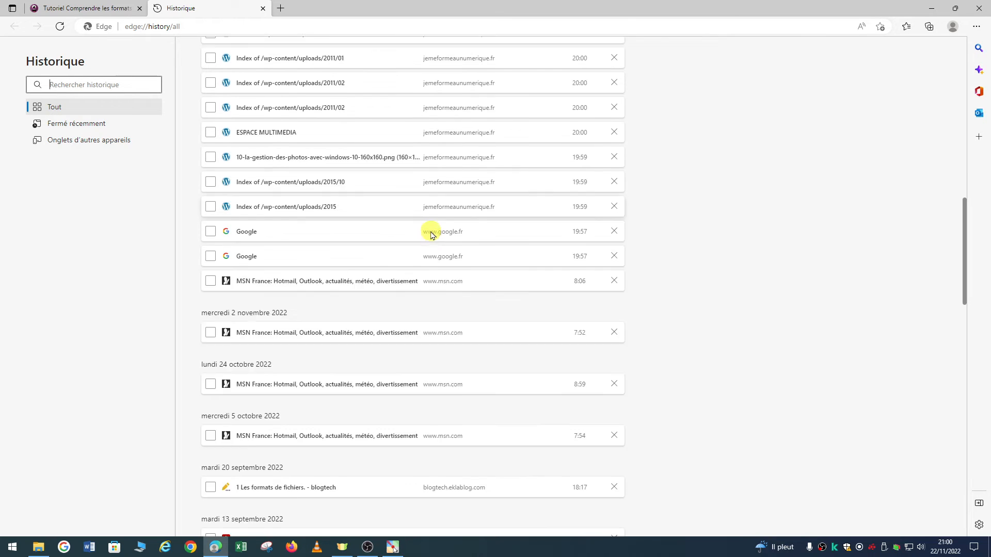
pyautogui.scroll(-5, 428, 233)
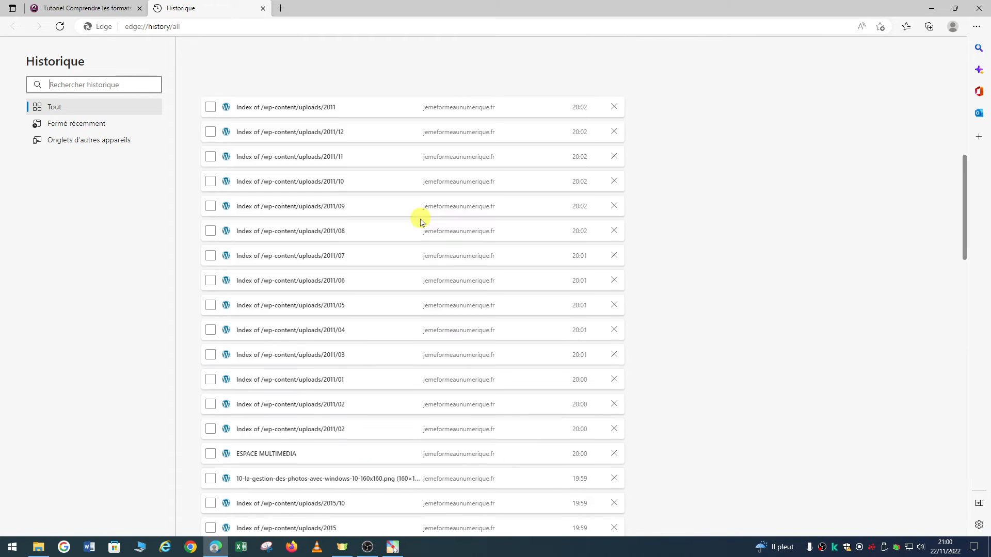
pyautogui.rightClick(292, 208)
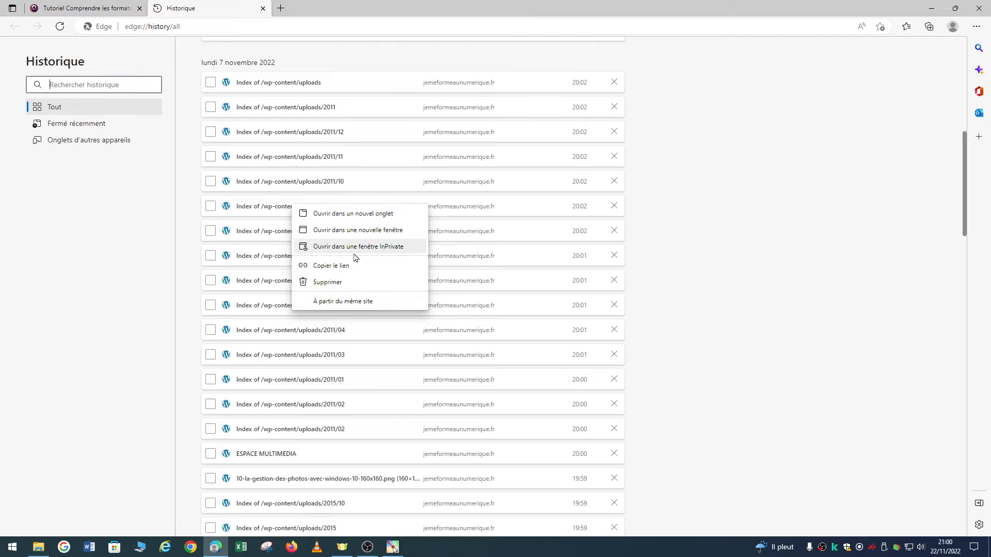
pyautogui.click(337, 282)
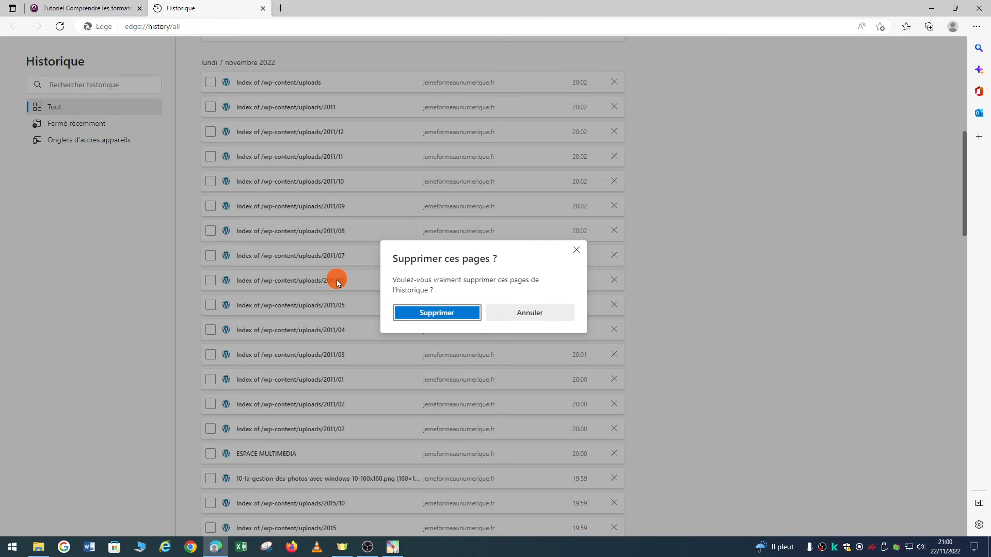
pyautogui.click(430, 315)
# View the history entry "Index of /wp-content/uploads/2011" in a new window, reposition that window slightly and close it
pyautogui.scroll(-4, 348, 214)
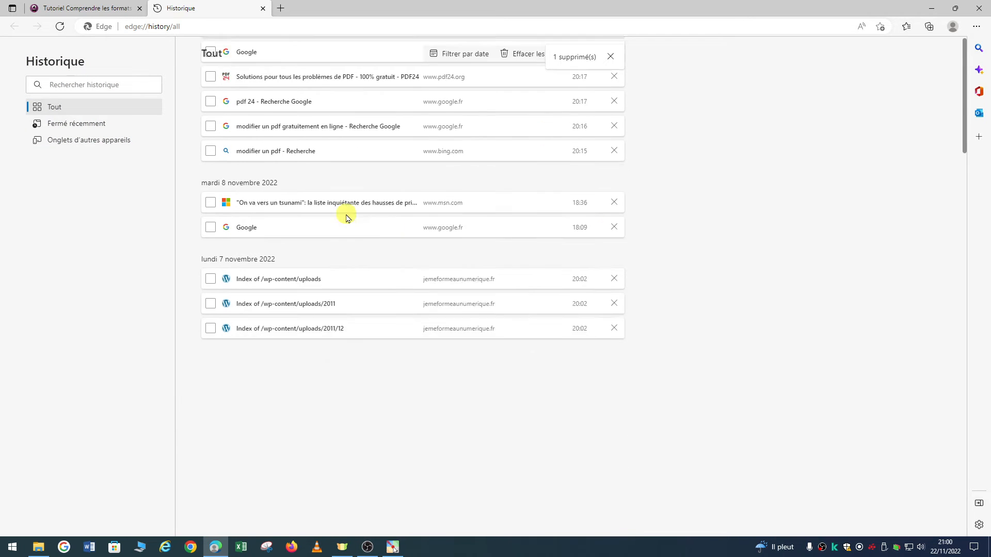
pyautogui.scroll(-3, 346, 224)
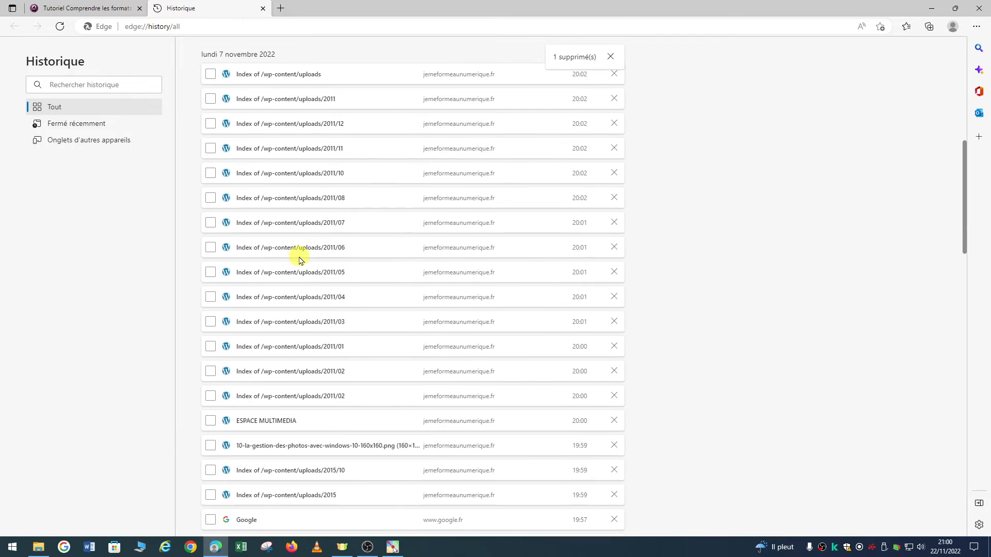
pyautogui.rightClick(288, 101)
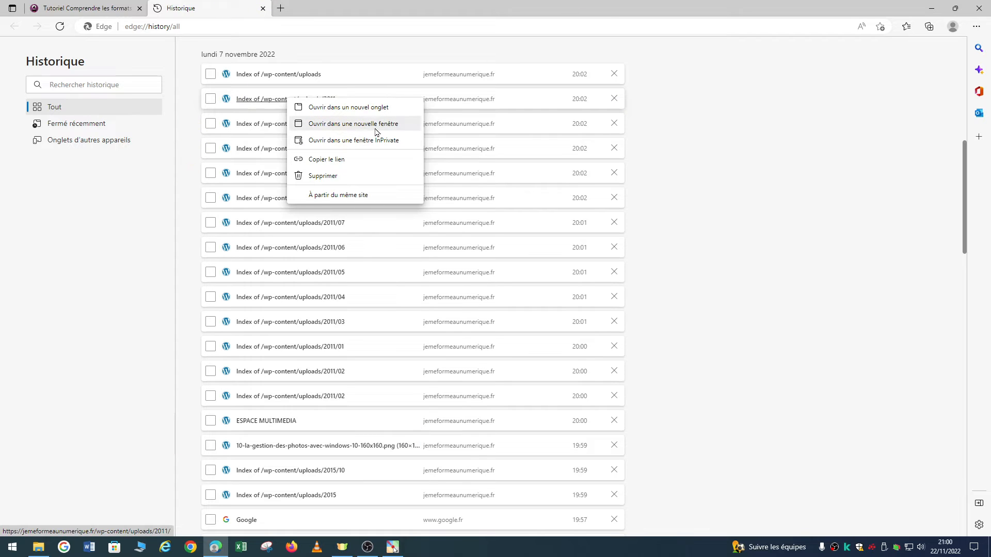
pyautogui.click(349, 129)
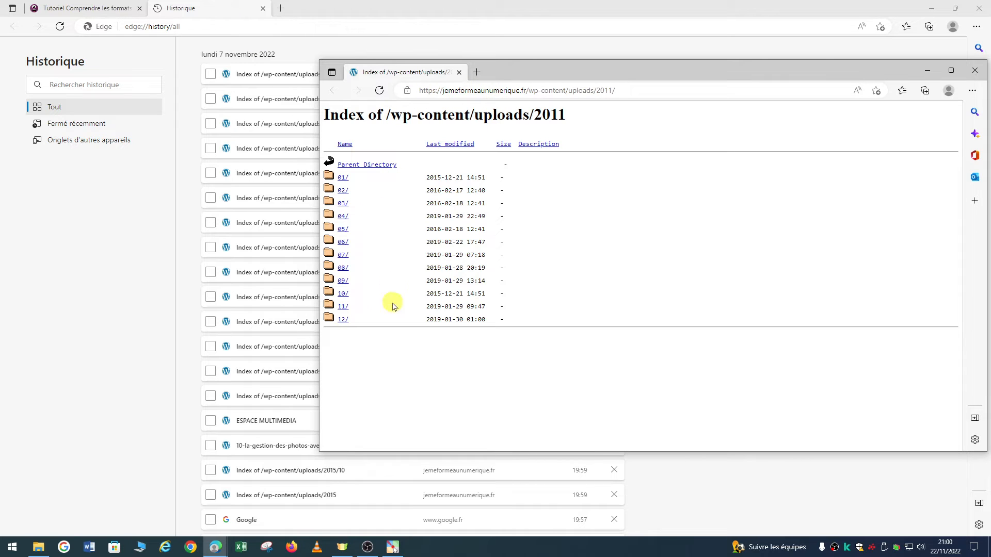
pyautogui.moveTo(630, 73); pyautogui.dragTo(597, 76)
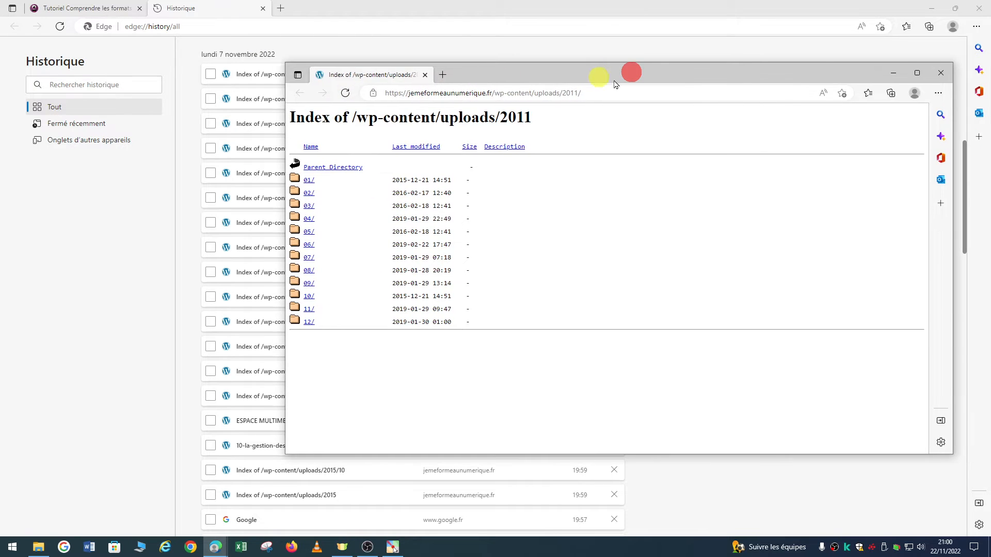
pyautogui.click(945, 73)
# Copy the link of the recent history entry "modifier pdf gratuit en ligne - Recherche Google"
pyautogui.scroll(7, 287, 258)
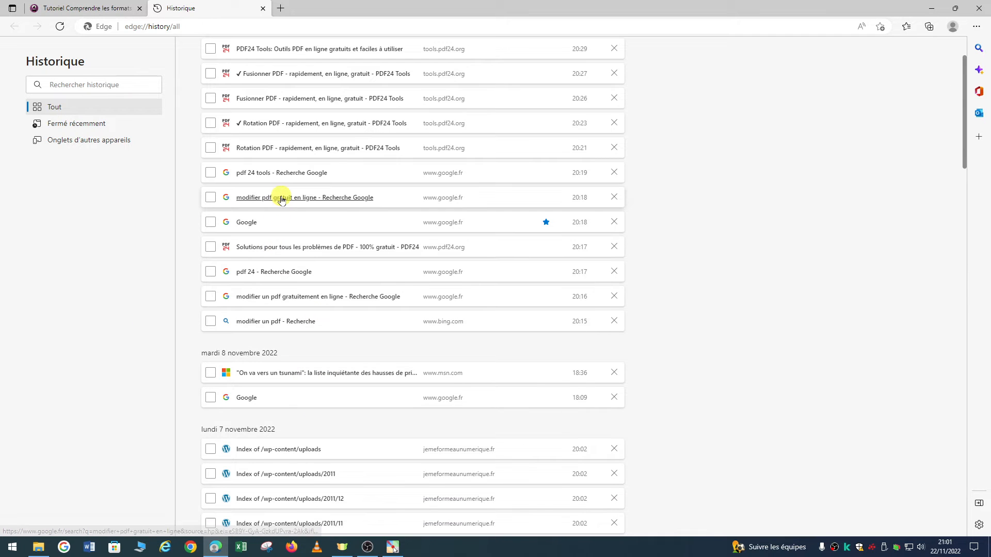
pyautogui.rightClick(298, 198)
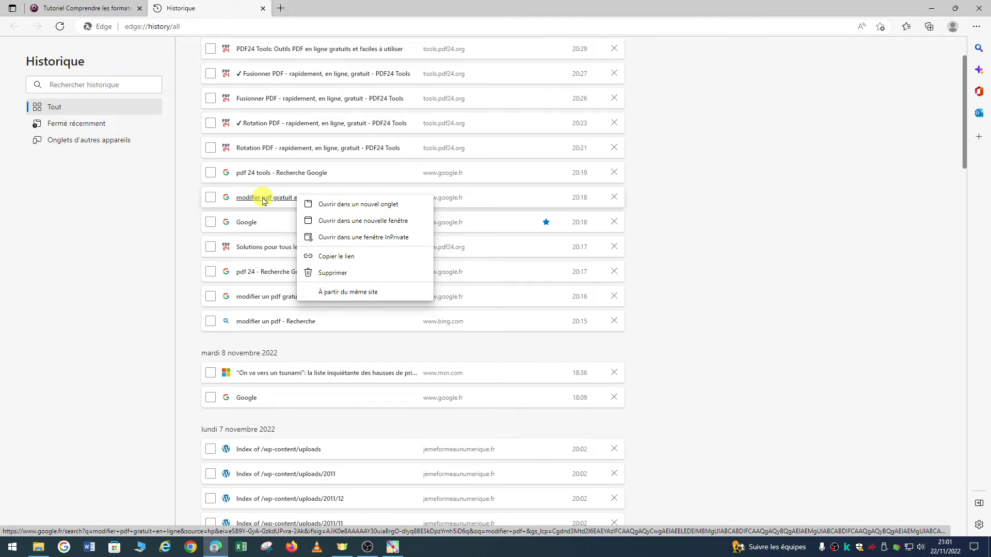
pyautogui.click(322, 257)
# Switch to Word, create a blank document and paste the copied link into it as an active hyperlink
pyautogui.click(93, 548)
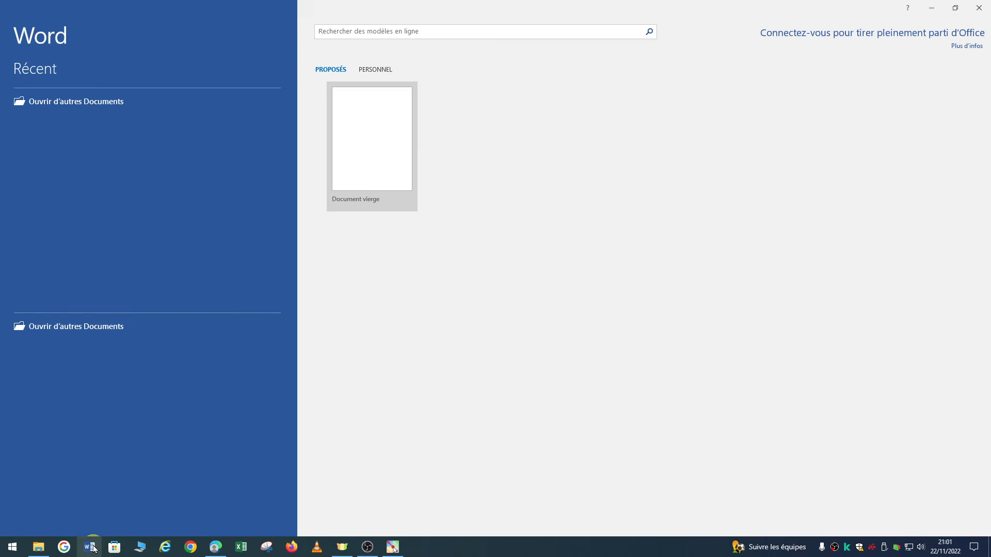
pyautogui.click(361, 171)
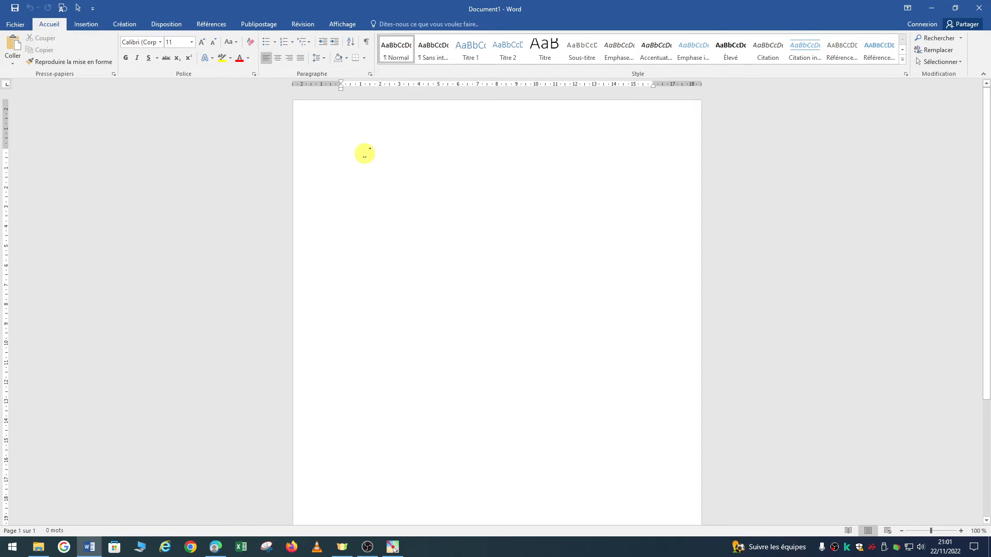
pyautogui.rightClick(364, 155)
pyautogui.click(387, 199)
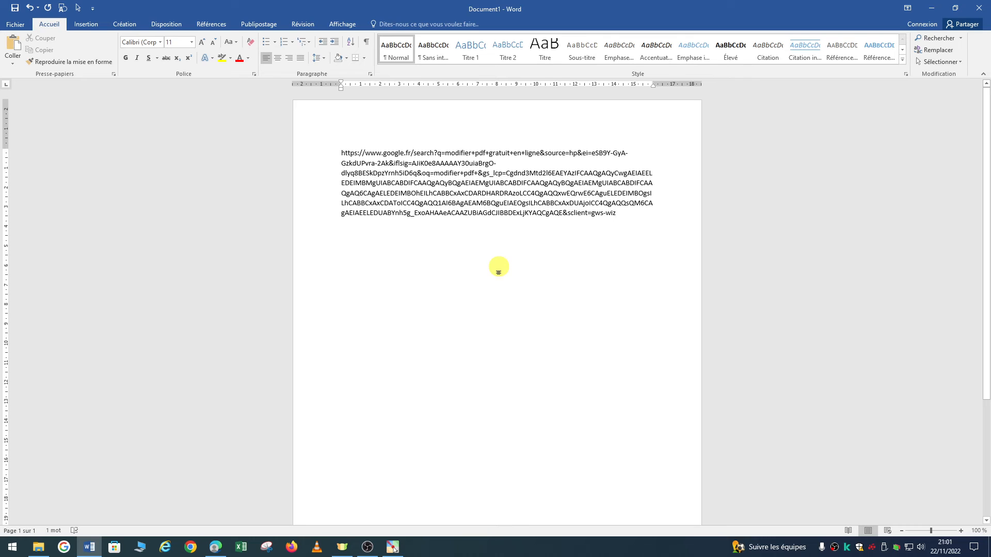
pyautogui.press('Return')
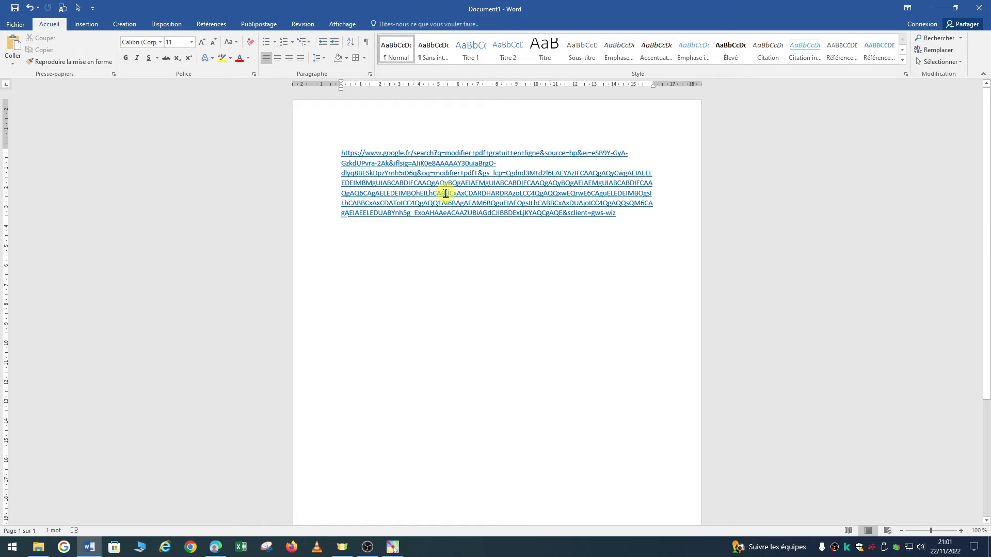
# Close the Word document containing the pasted link without saving it and return to Edge
pyautogui.click(979, 8)
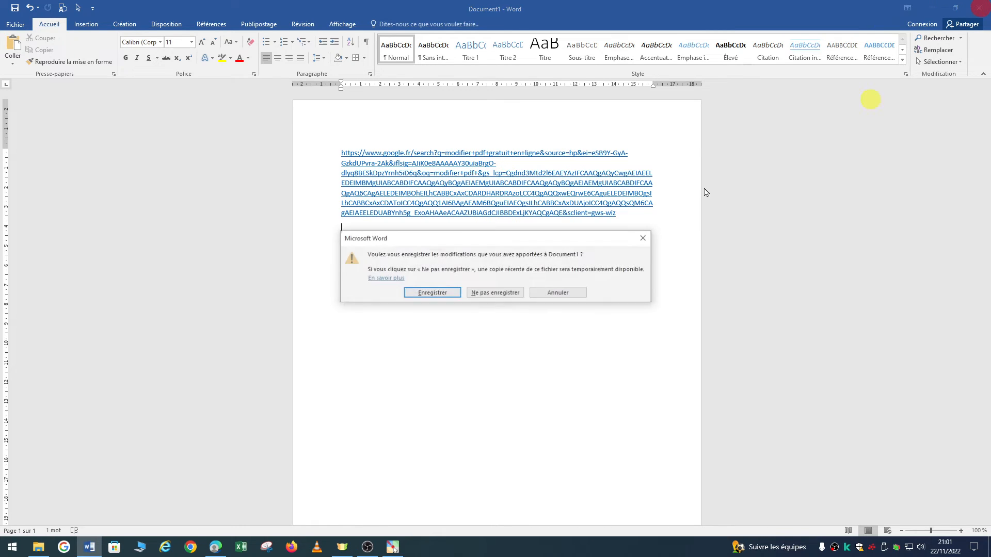
pyautogui.click(490, 293)
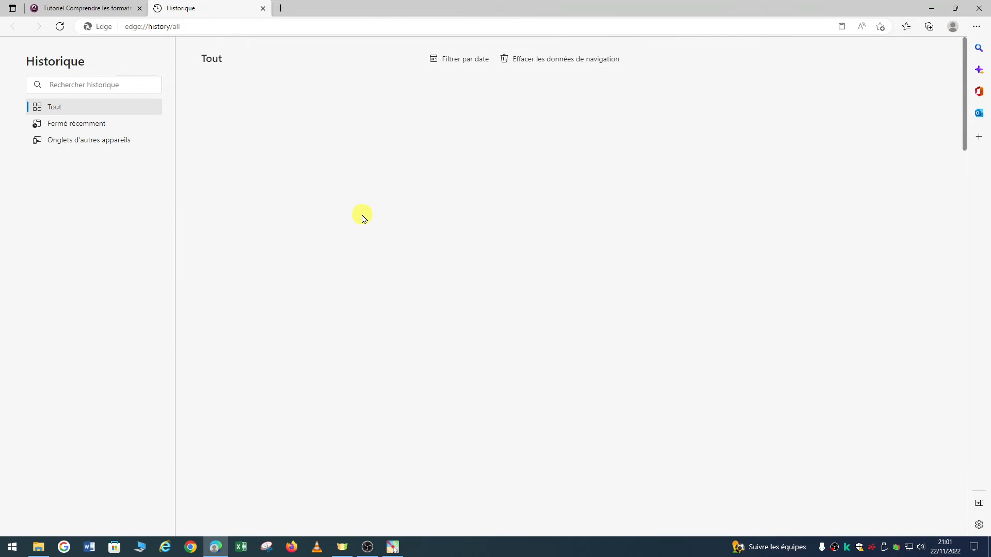
# Search the compact history pane in Edge for "tutoriel", clear the query and return to the full history list
pyautogui.click(975, 28)
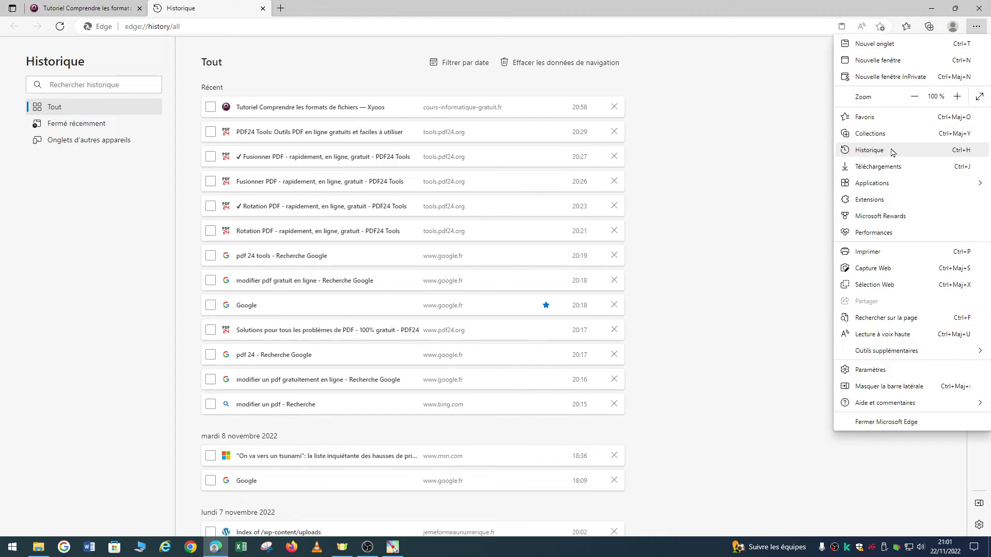
pyautogui.click(775, 166)
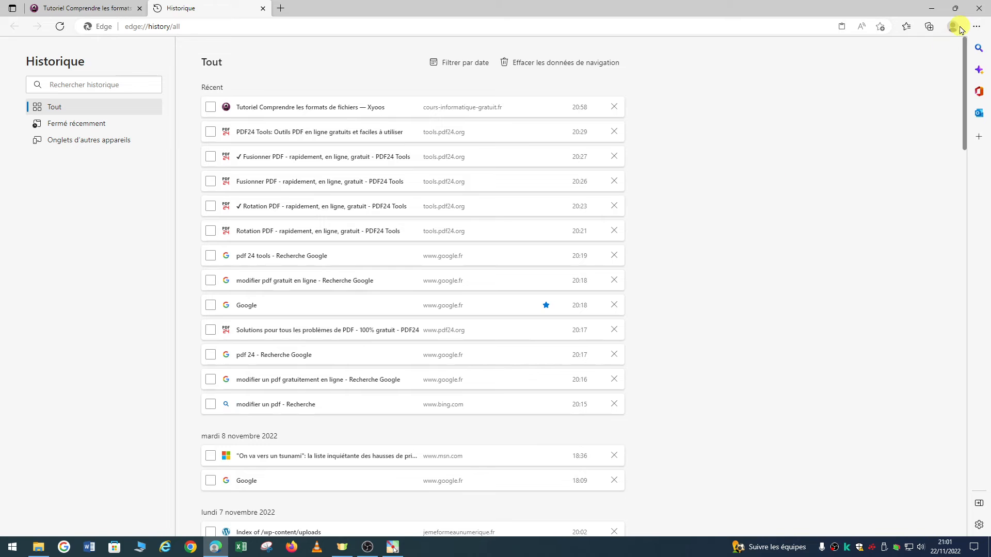
pyautogui.click(982, 27)
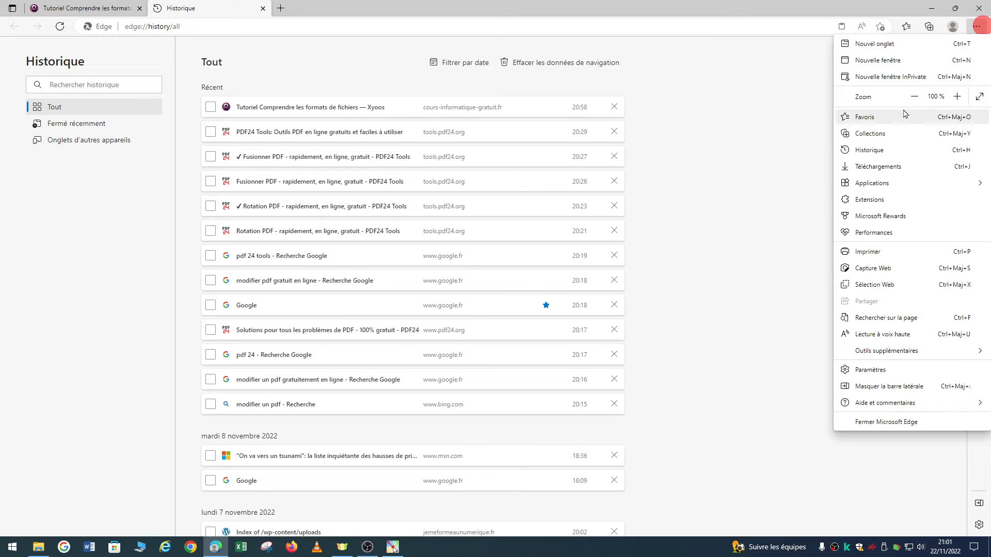
pyautogui.click(882, 149)
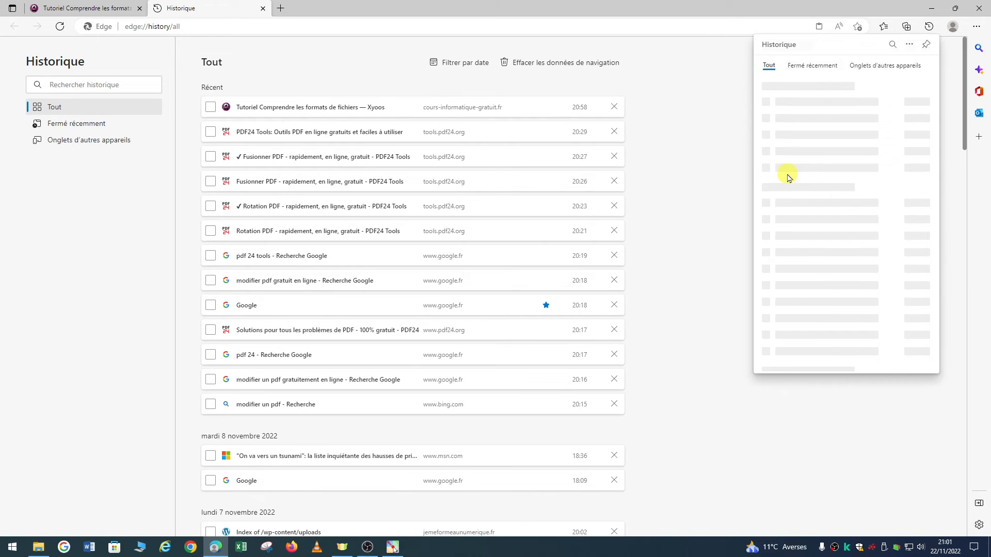
pyautogui.click(893, 47)
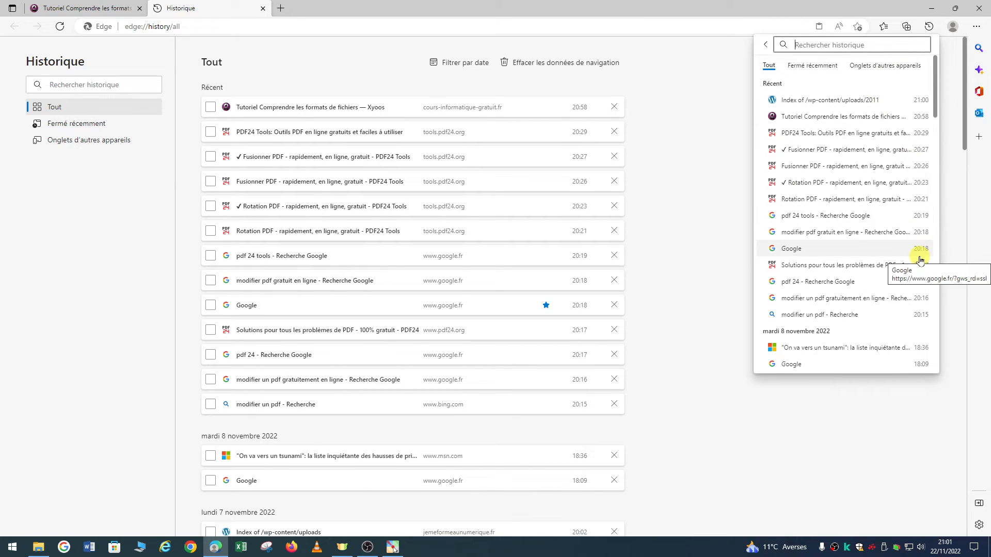
pyautogui.write('t')
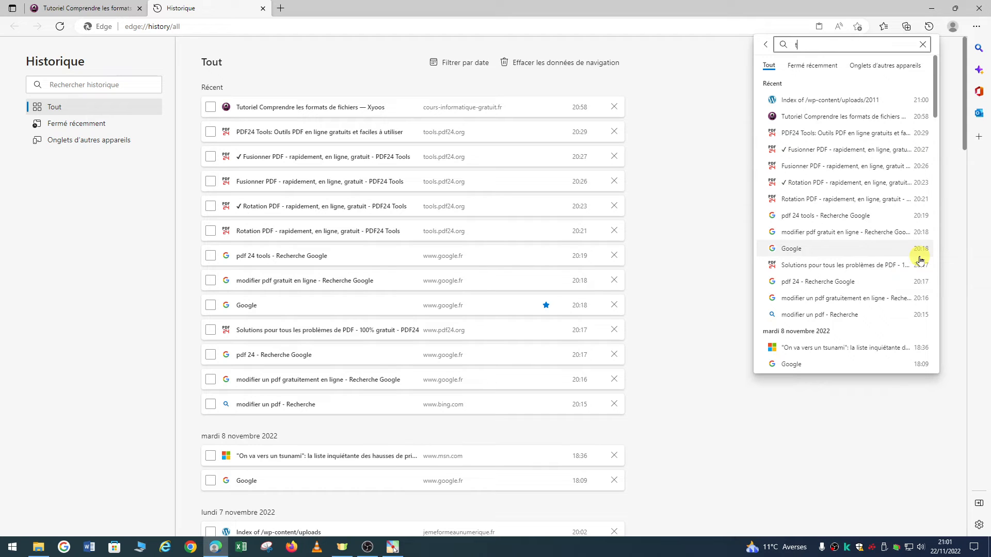
pyautogui.write('utoriel')
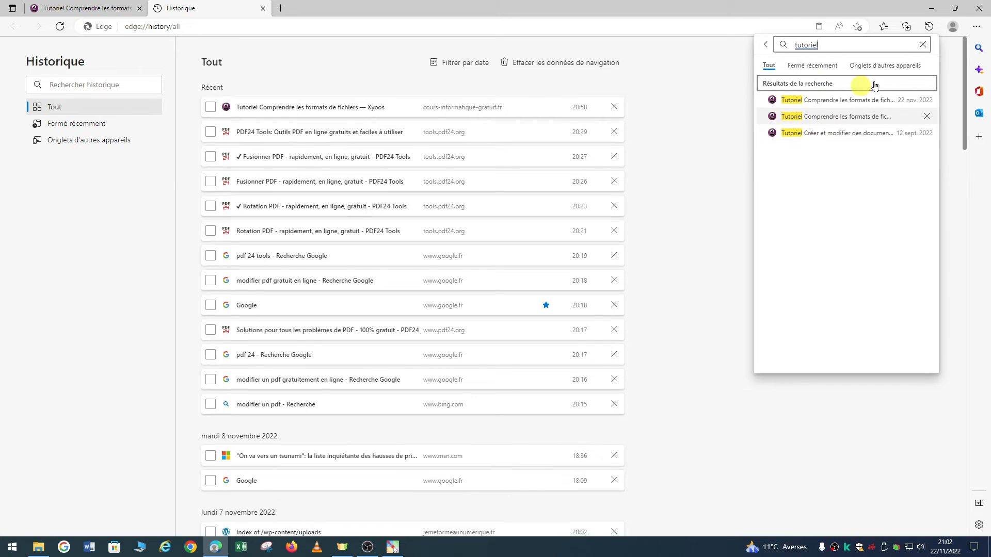
pyautogui.click(926, 46)
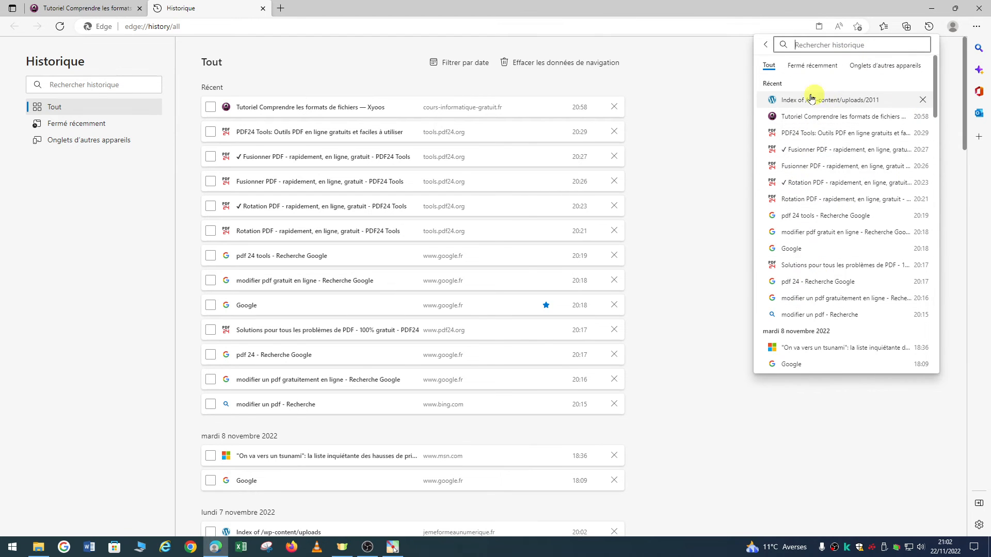
pyautogui.click(767, 48)
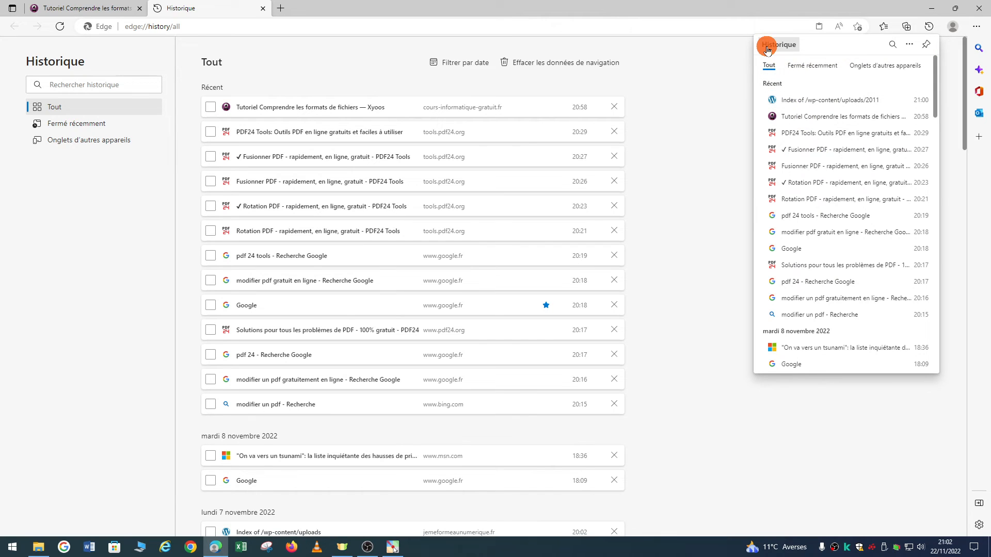
# View the options for clearing browsing data from the history pane and dismiss the dialog without erasing anything
pyautogui.click(909, 46)
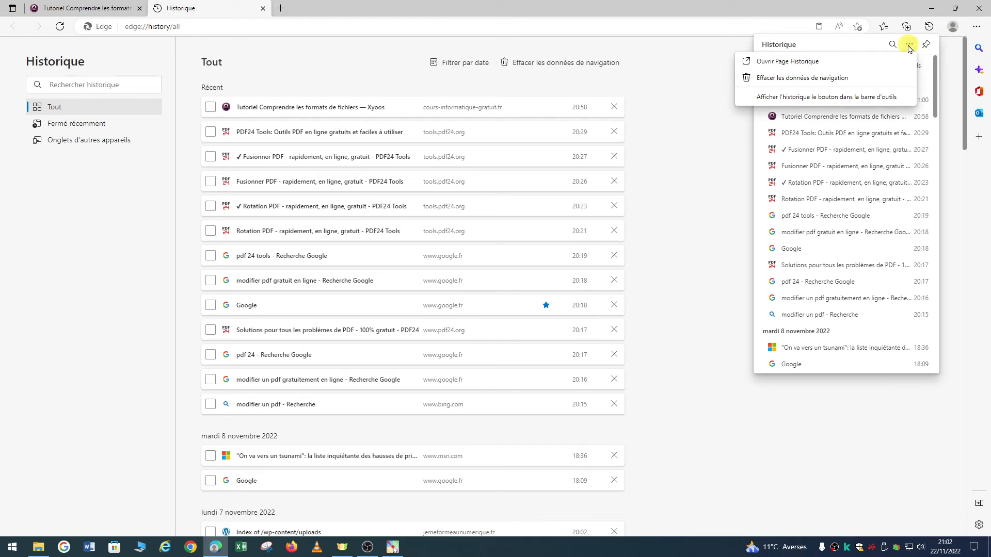
pyautogui.click(793, 78)
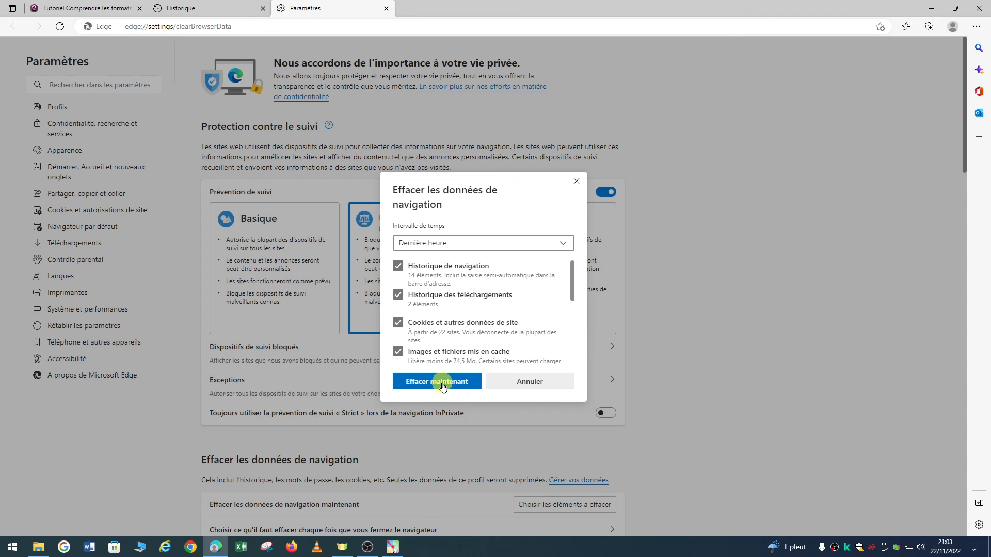
pyautogui.click(578, 180)
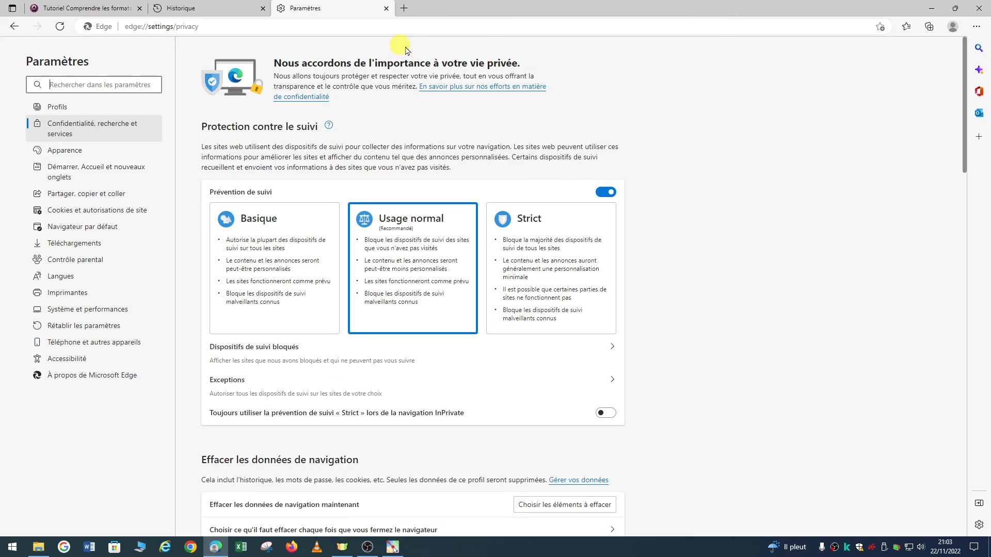
# Close the settings and history tabs and exit the browser
pyautogui.click(385, 8)
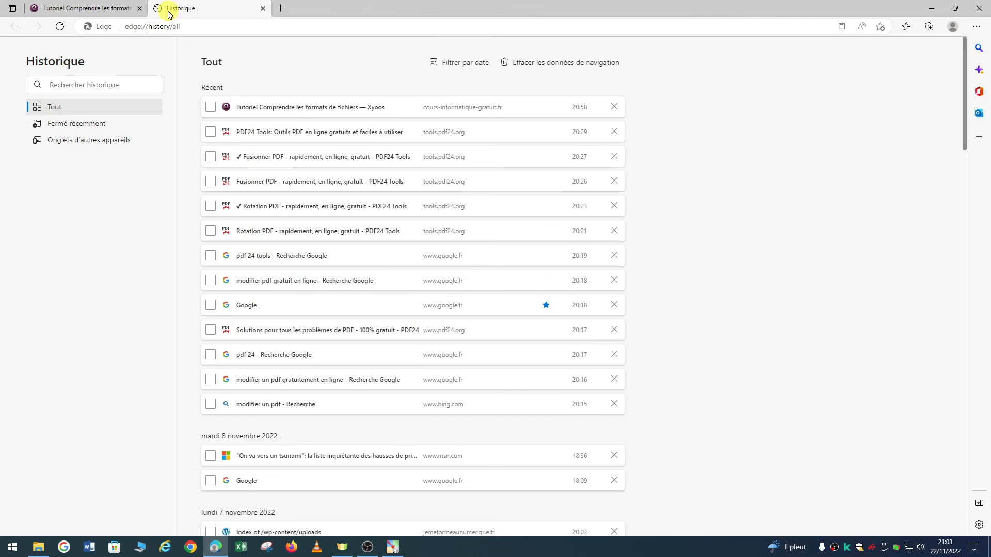
pyautogui.click(264, 9)
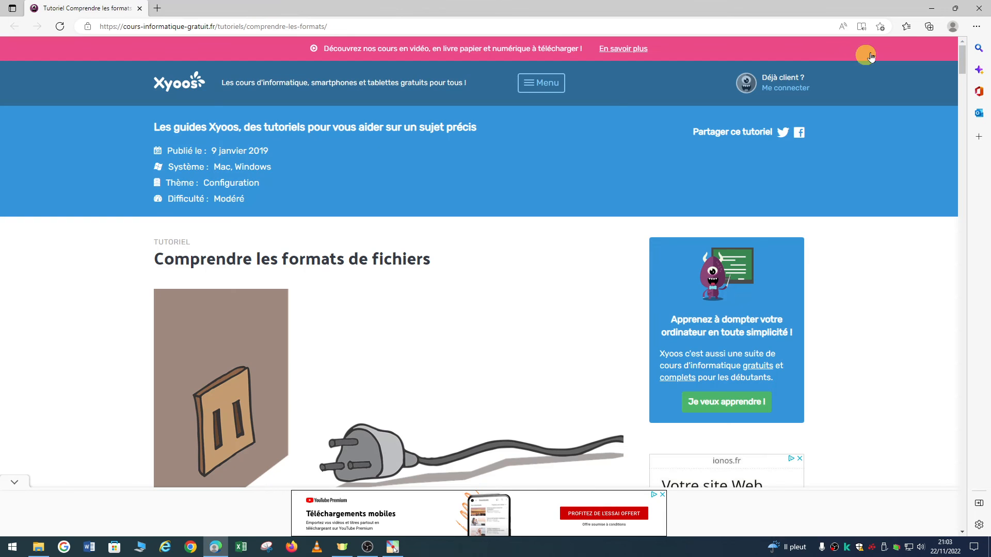
pyautogui.click(979, 7)
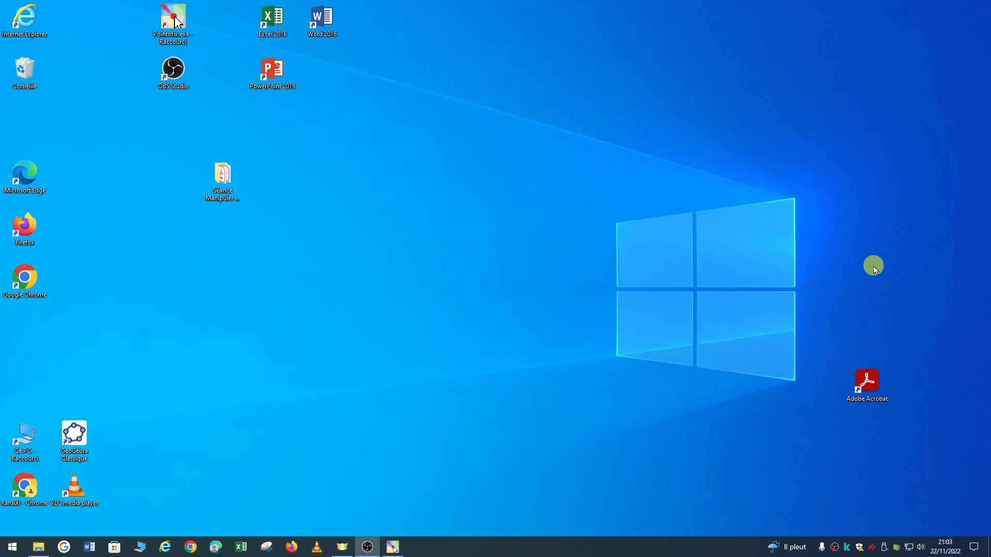